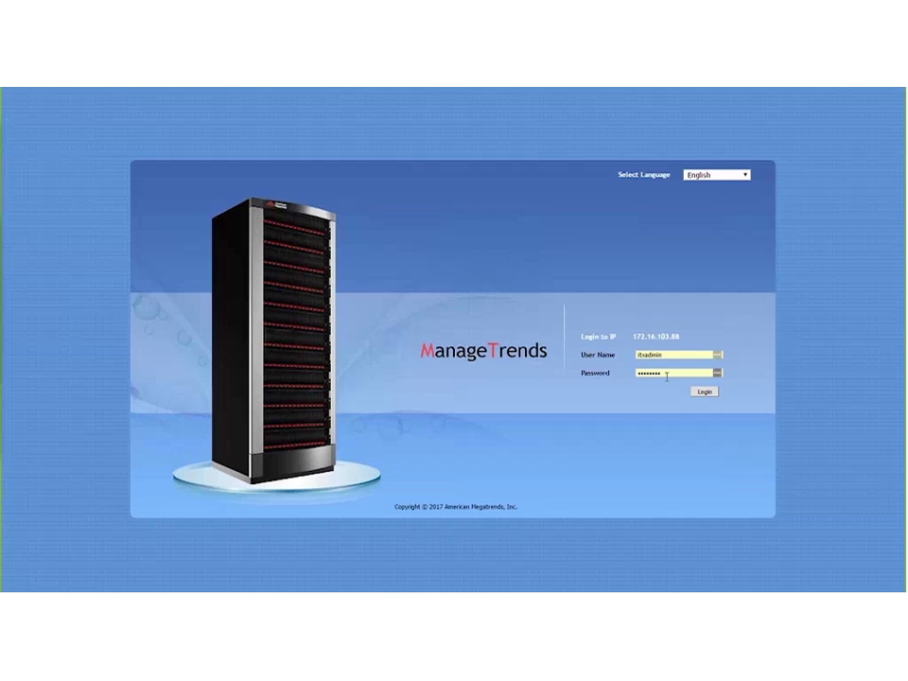
Log in to the storage array at 172.16.103.88 with the prefilled credentials and decline saving the login.
left_click(702, 395)
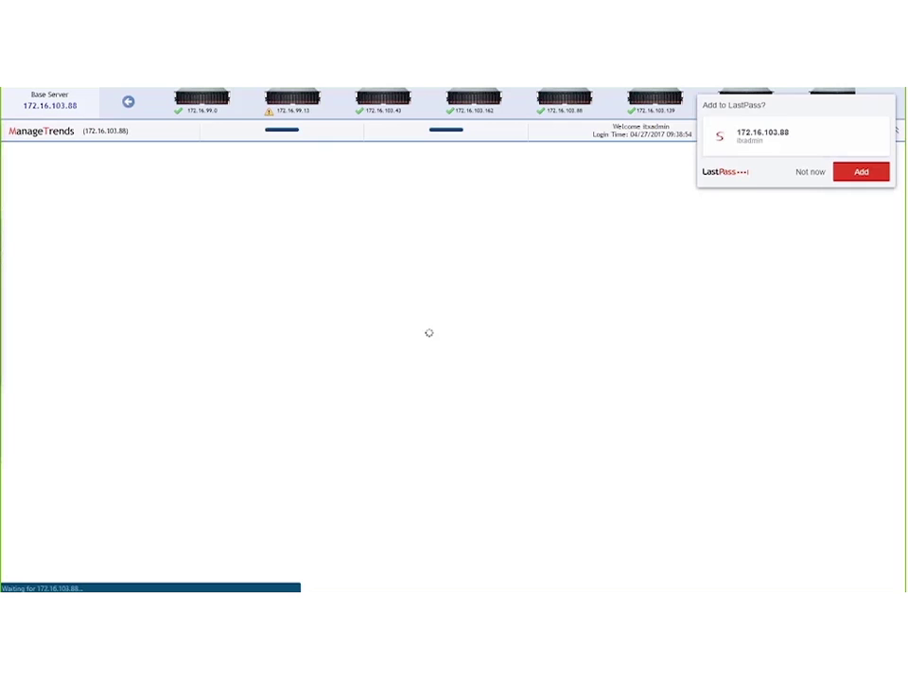
left_click(801, 173)
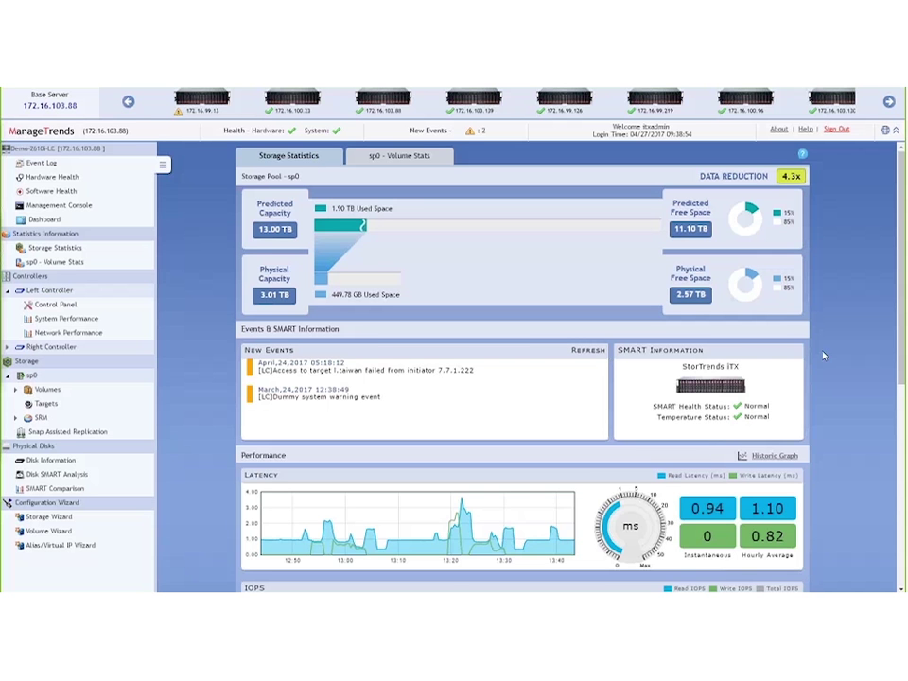
Review the latency, IOPS, throughput, I/O size distribution and read-write ratio in pool sp0's storage statistics.
left_click_drag(901, 315, 902, 473)
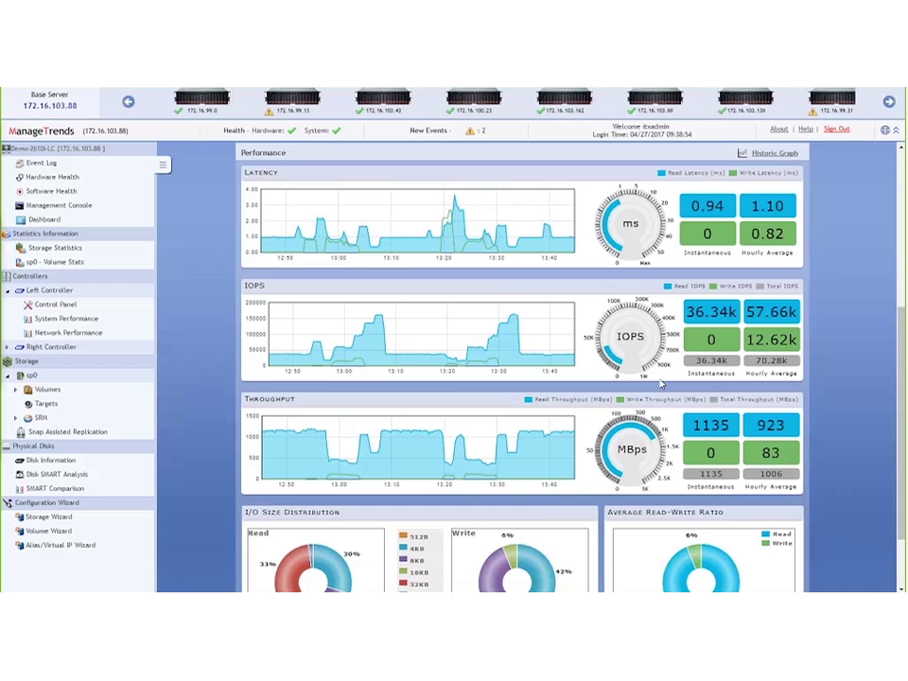
scroll(662, 383, "down", 3)
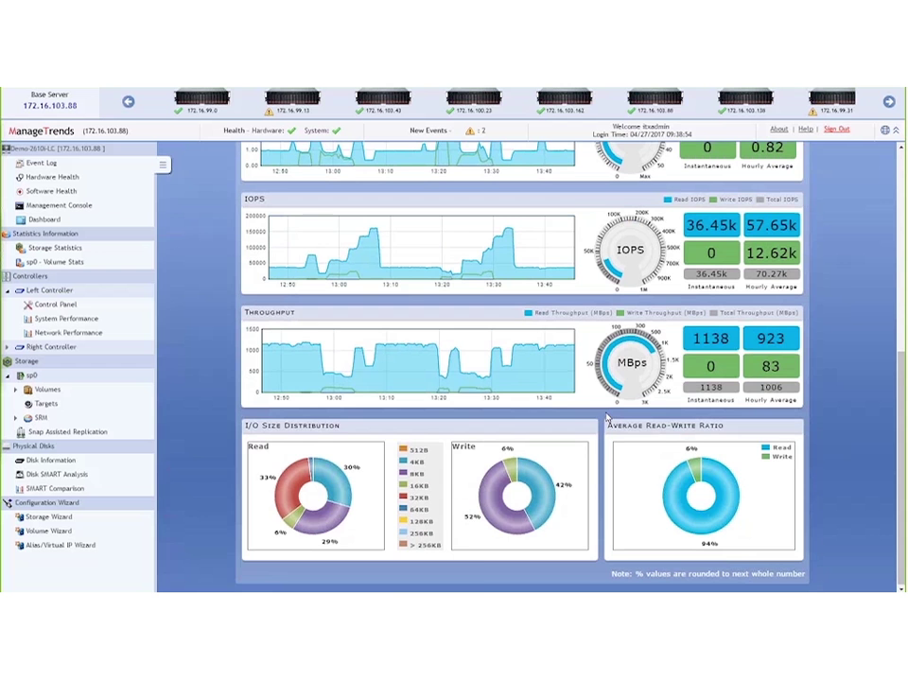
scroll(608, 417, "up", 5)
scroll(608, 417, "up", 3)
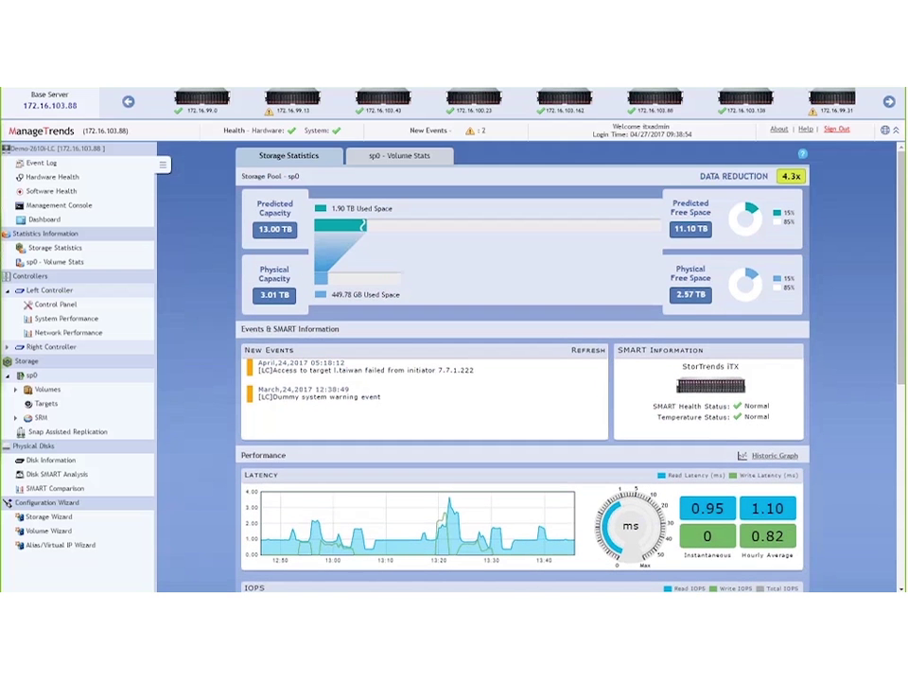
Open the sp0 volume statistics and examine the performance charts of volume v3.
left_click(416, 159)
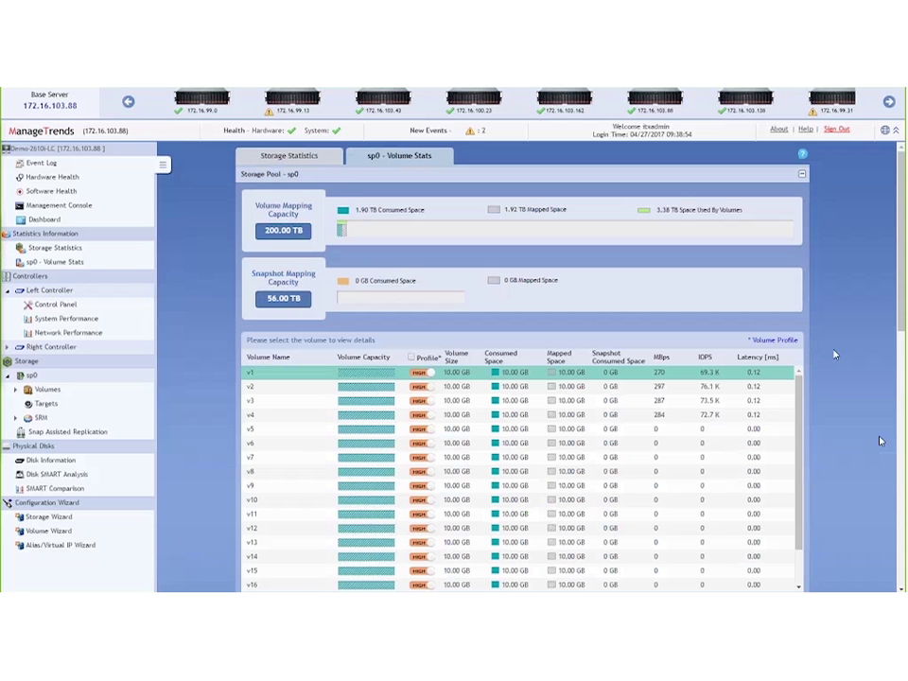
scroll(879, 441, "down", 3)
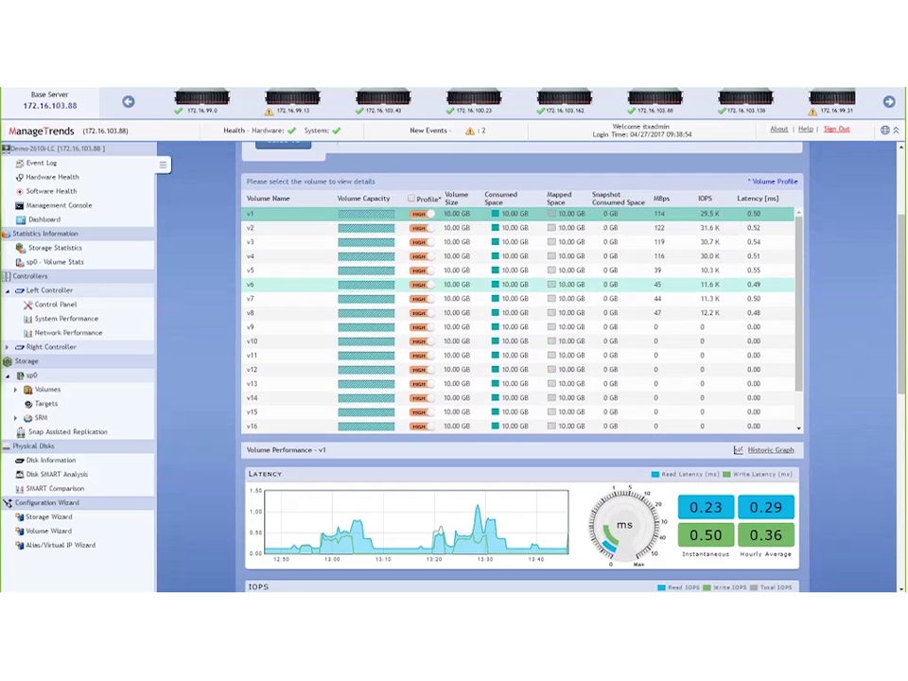
left_click(577, 245)
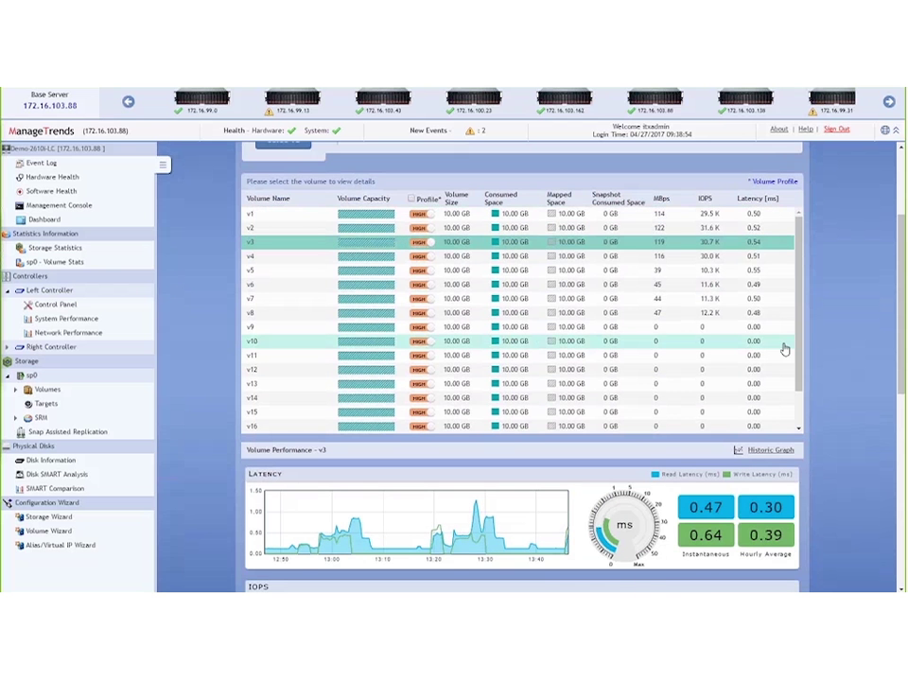
scroll(835, 389, "down", 5)
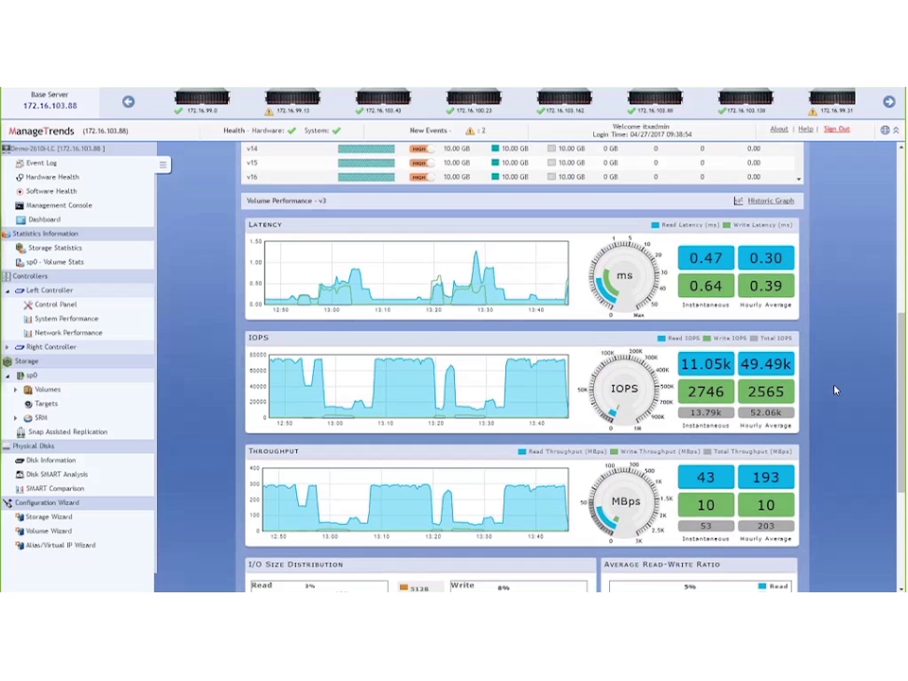
scroll(834, 390, "down", 1)
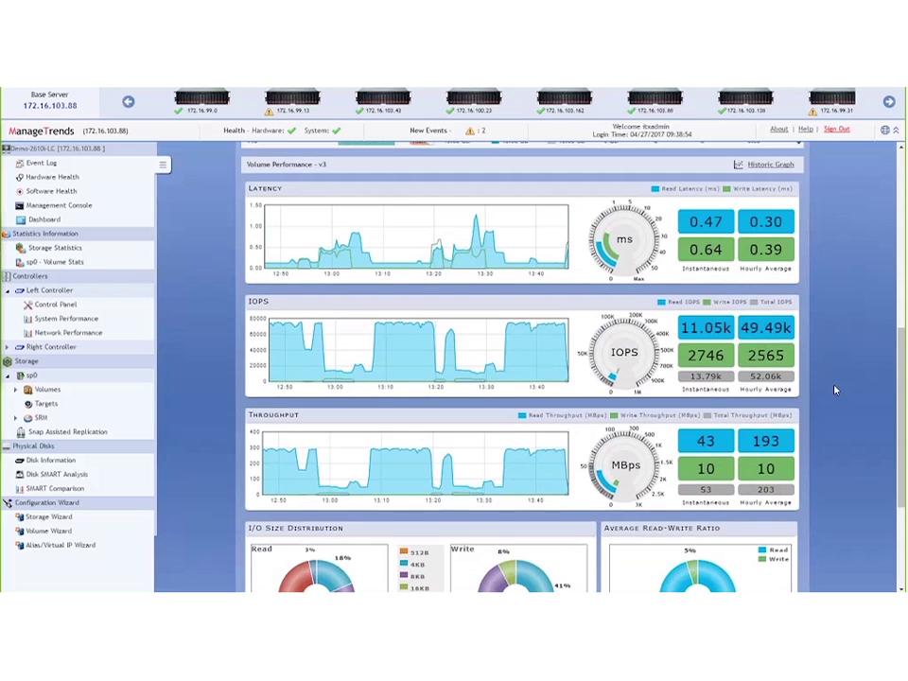
scroll(834, 390, "up", 10)
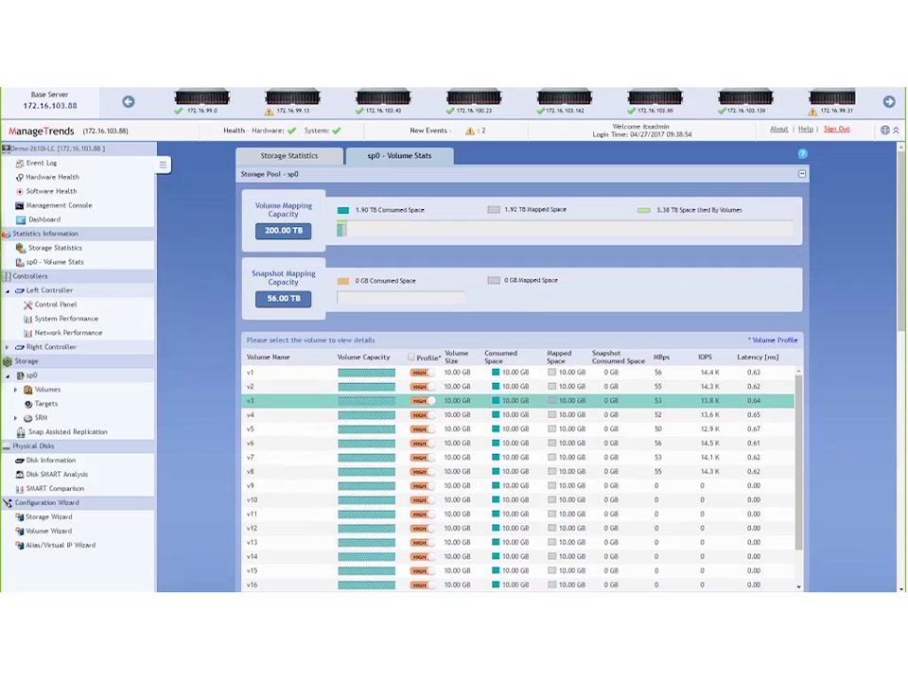
Try to open the array's hardware health details and keep waiting for the unresponsive page.
left_click(294, 134)
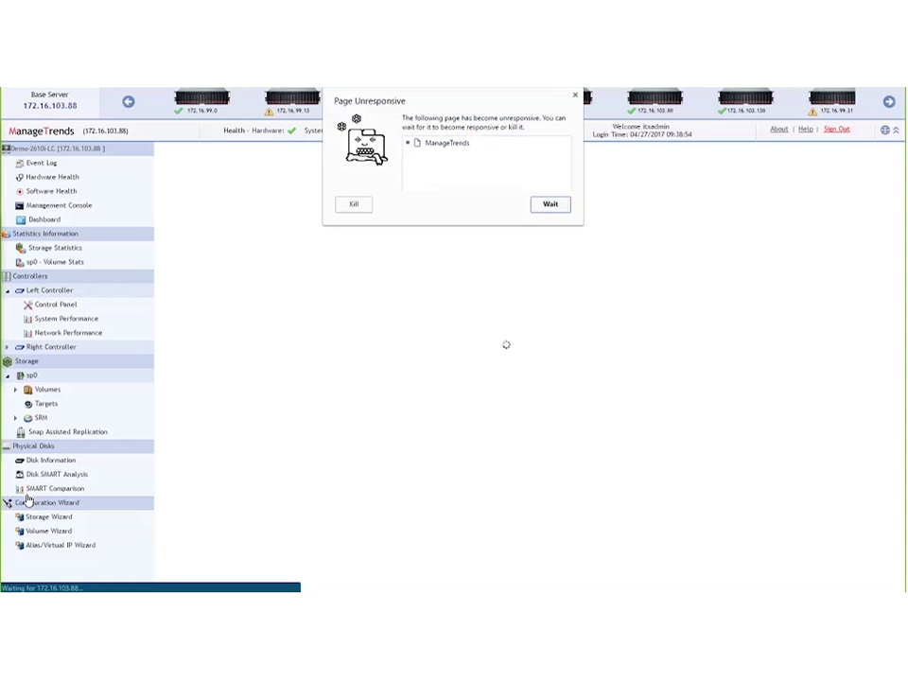
left_click(553, 207)
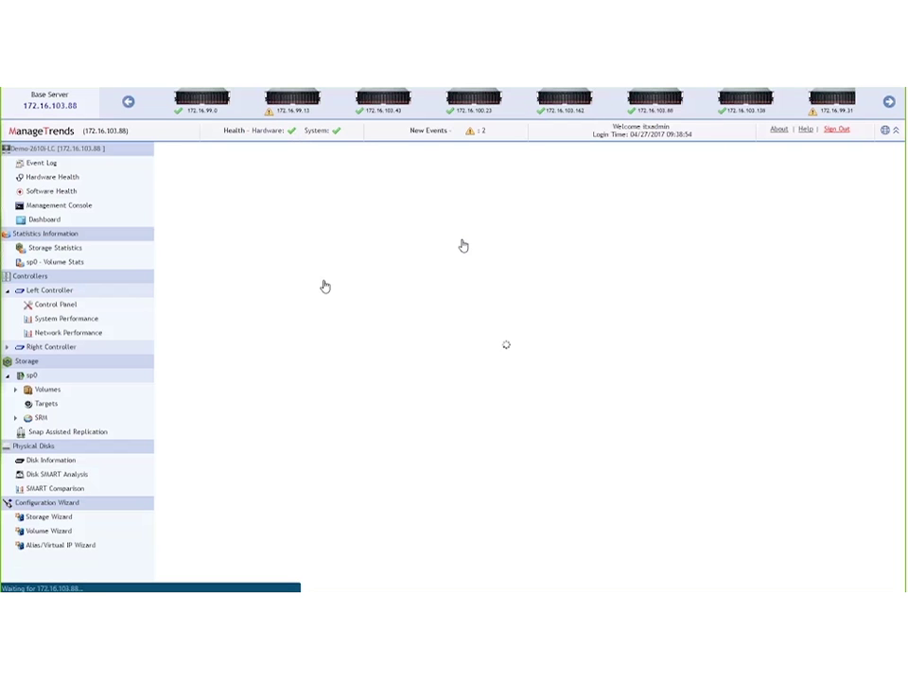
Exit full screen and log in to the other controller at 172.16.103.89 in a new browser tab.
key("F11")
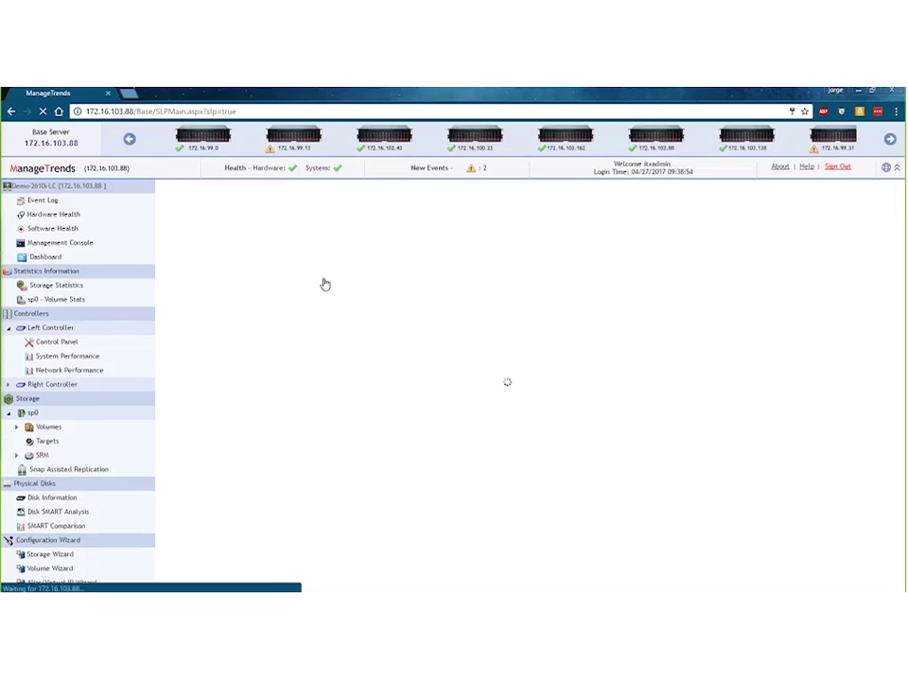
left_click(135, 96)
type("172")
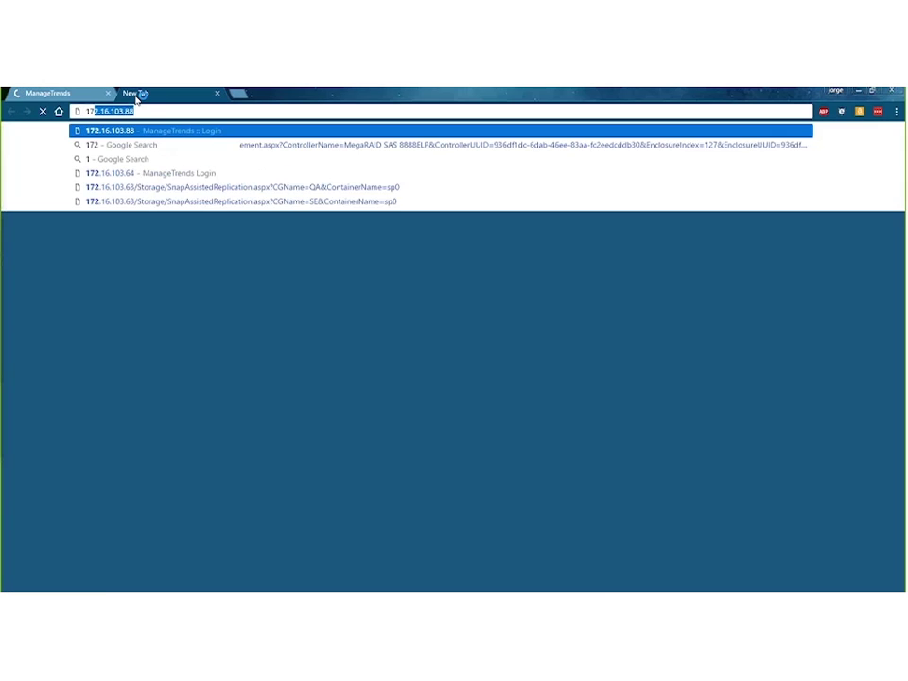
type(".16.103.89")
key("Return")
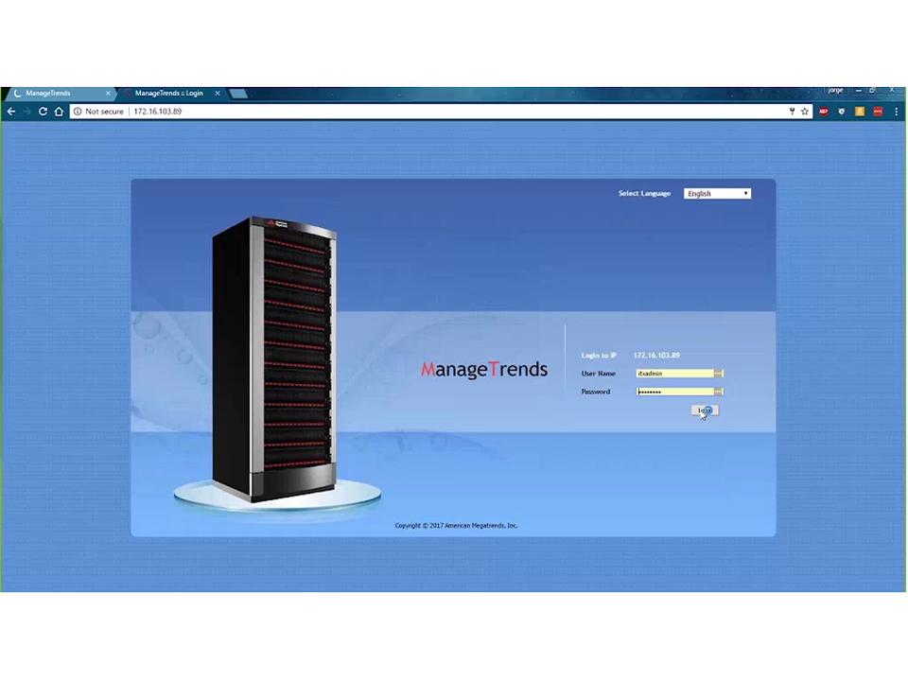
left_click(704, 411)
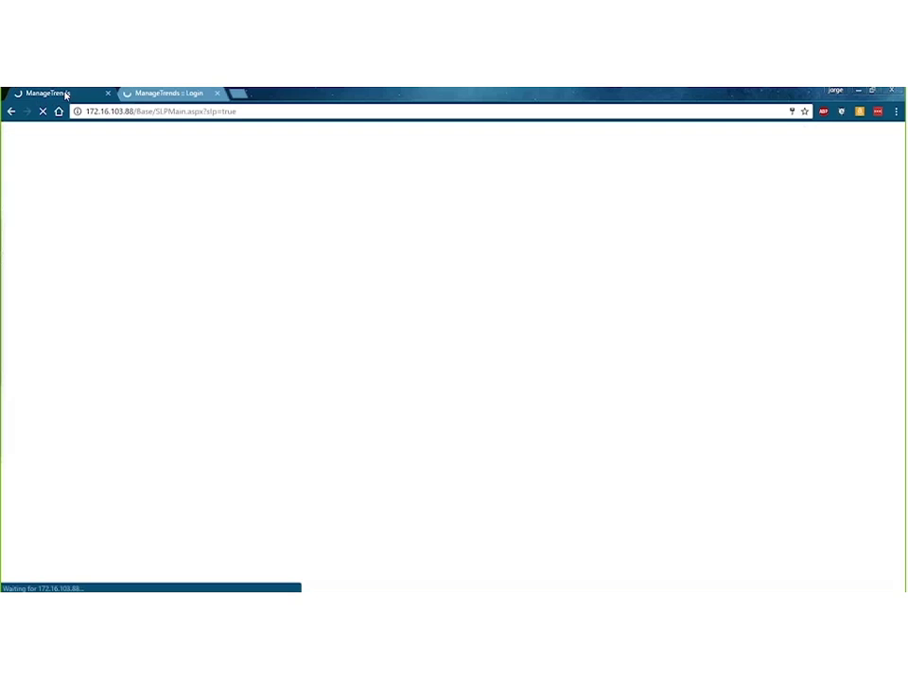
left_click(63, 93)
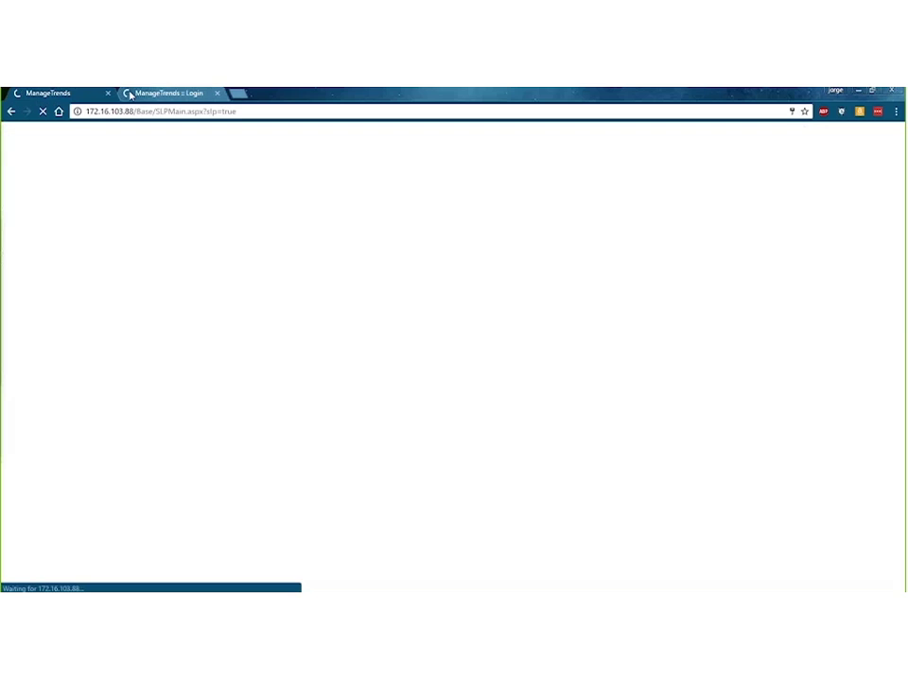
left_click(166, 92)
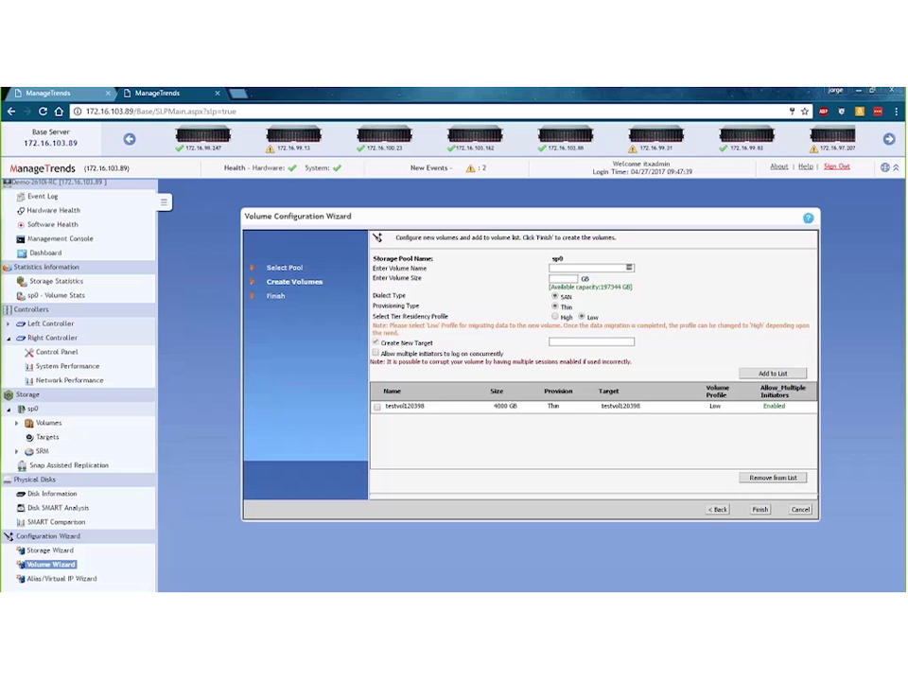
Finish the Volume Configuration Wizard to create testvol120398 in sp0 and accept the StorTrends recommendations.
left_click(760, 510)
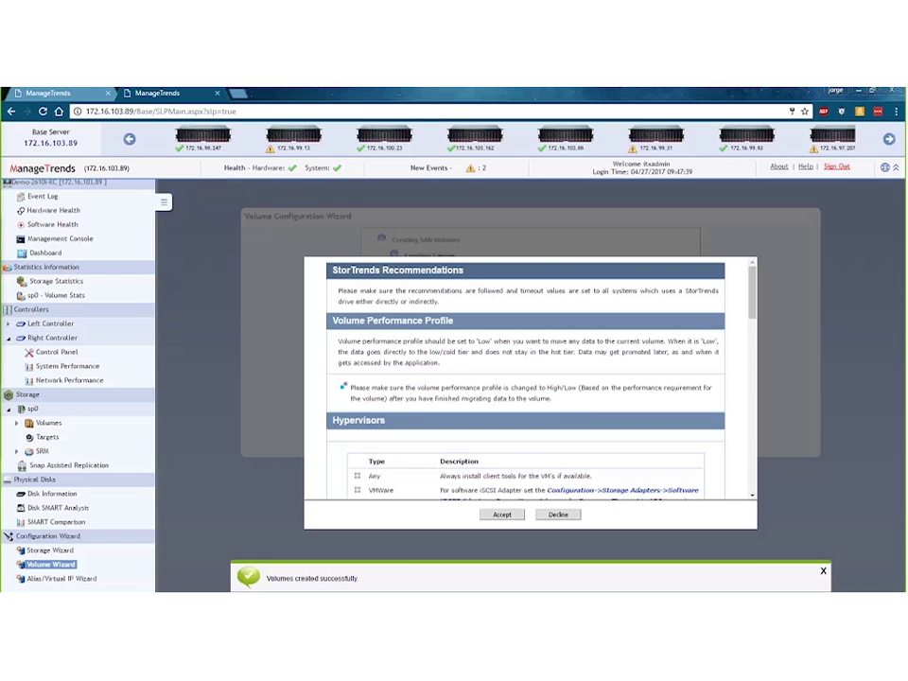
scroll(565, 409, "down", 1)
scroll(565, 410, "down", 2)
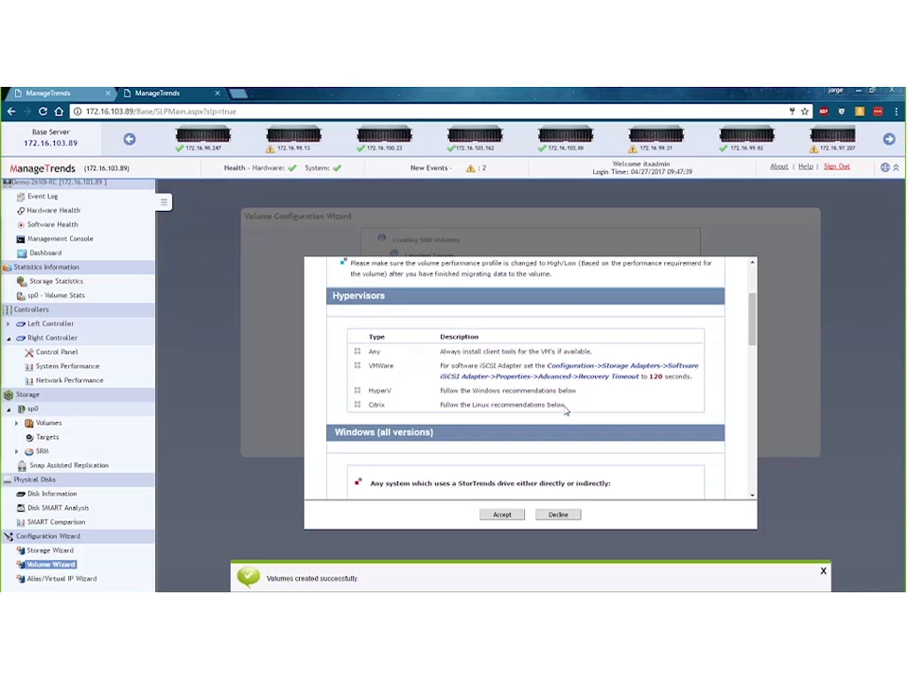
left_click(499, 514)
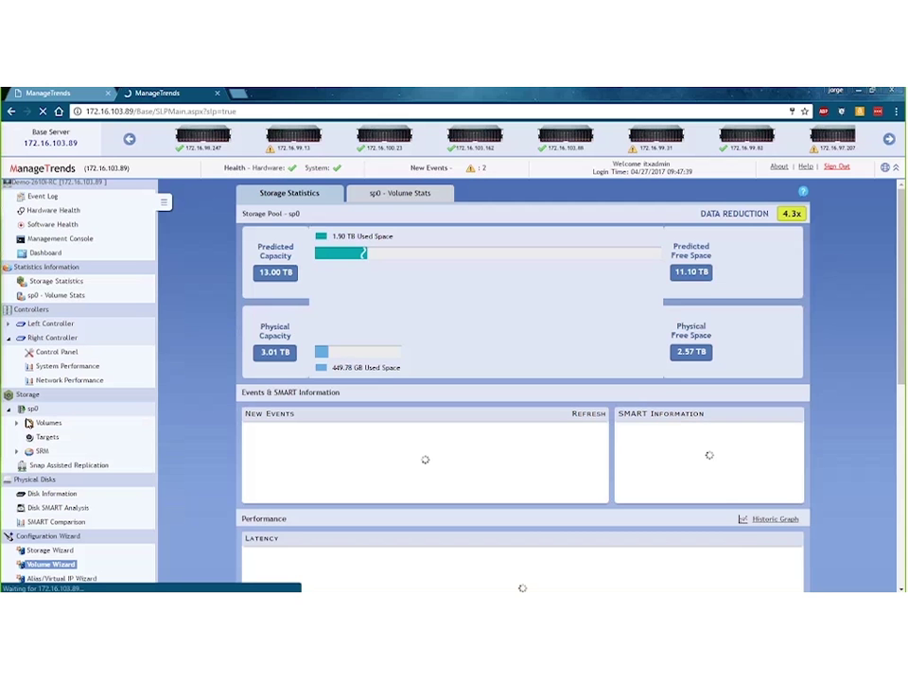
Expand the volume list of pool sp0 and open the management page of testvol120398.
left_click(17, 425)
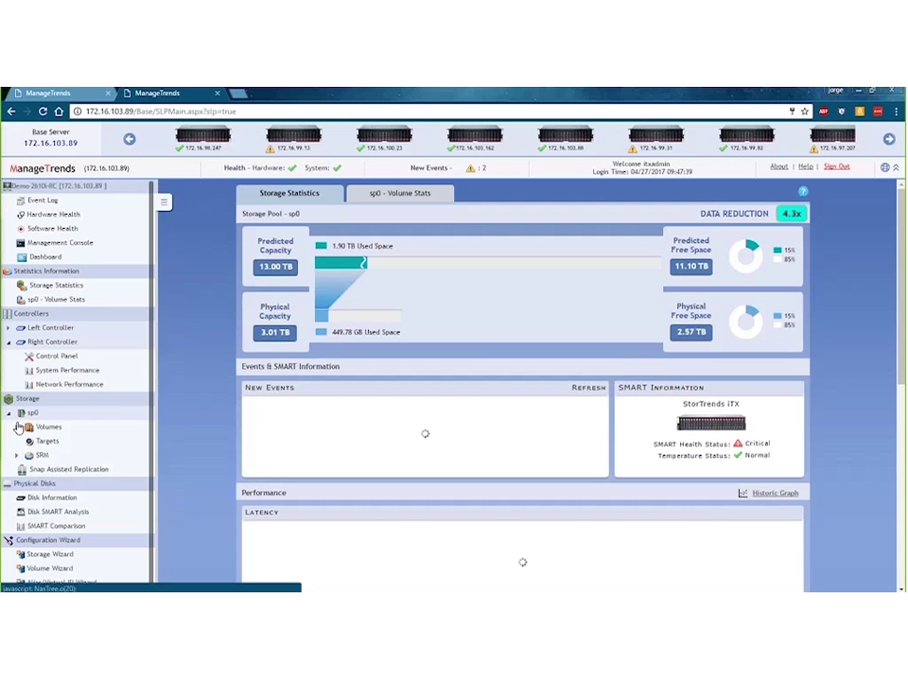
left_click(19, 431)
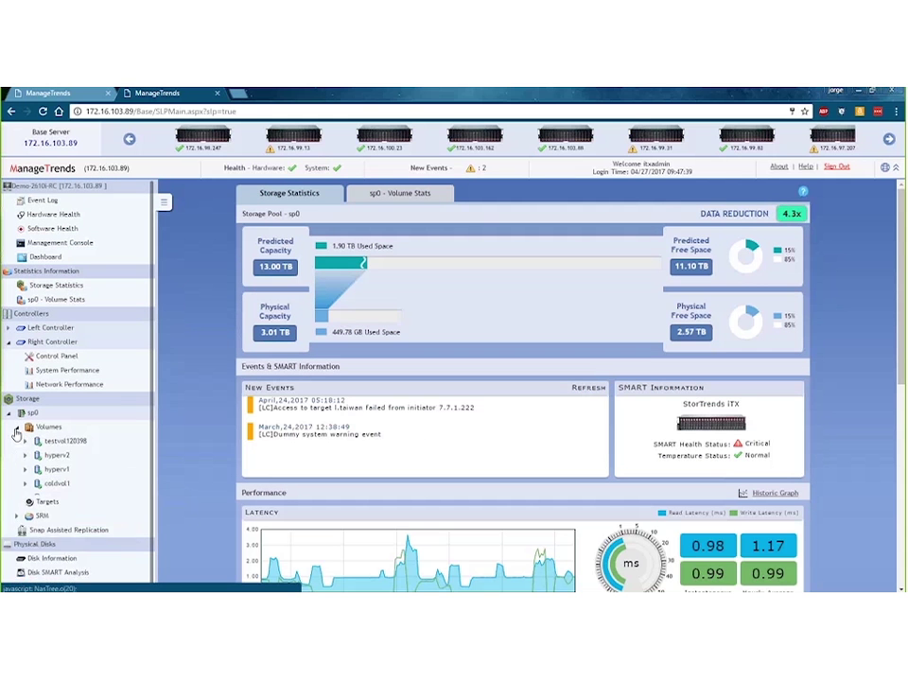
left_click(63, 442)
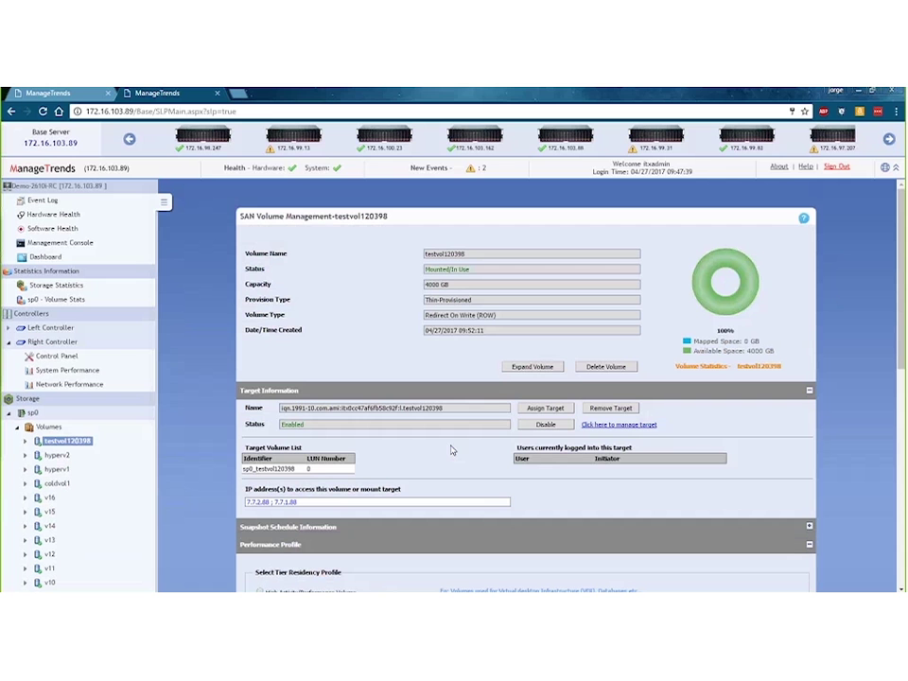
Expand the volume testvol120398 to 6000 GB.
scroll(451, 451, "down", 1)
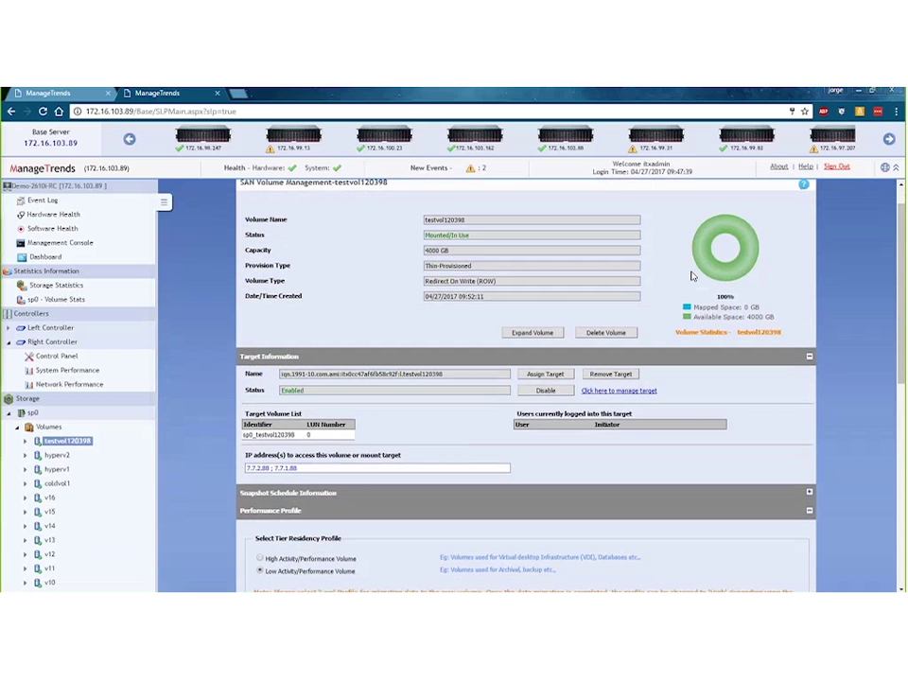
left_click(534, 337)
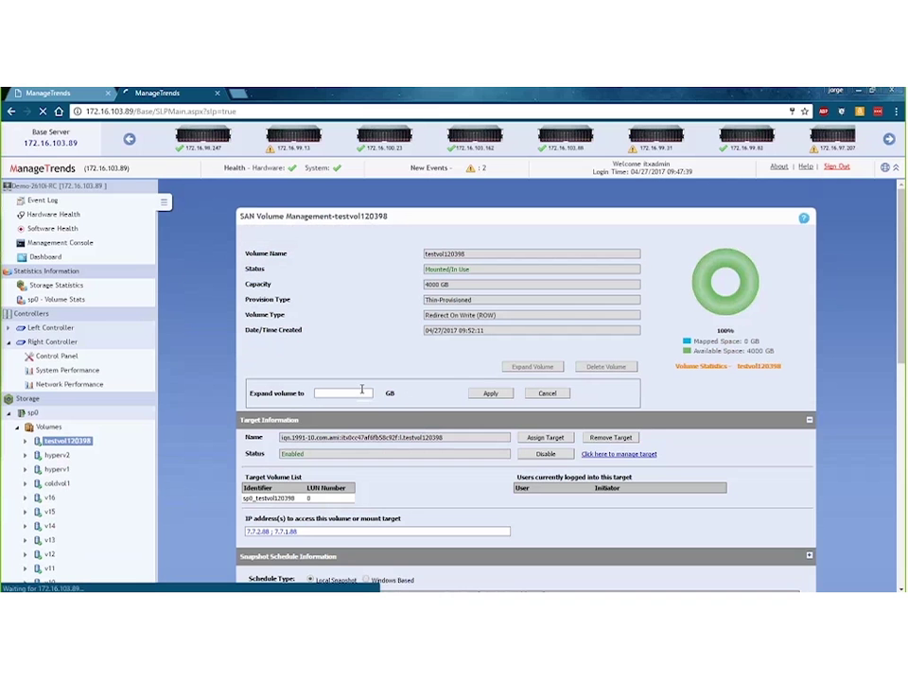
left_click(351, 393)
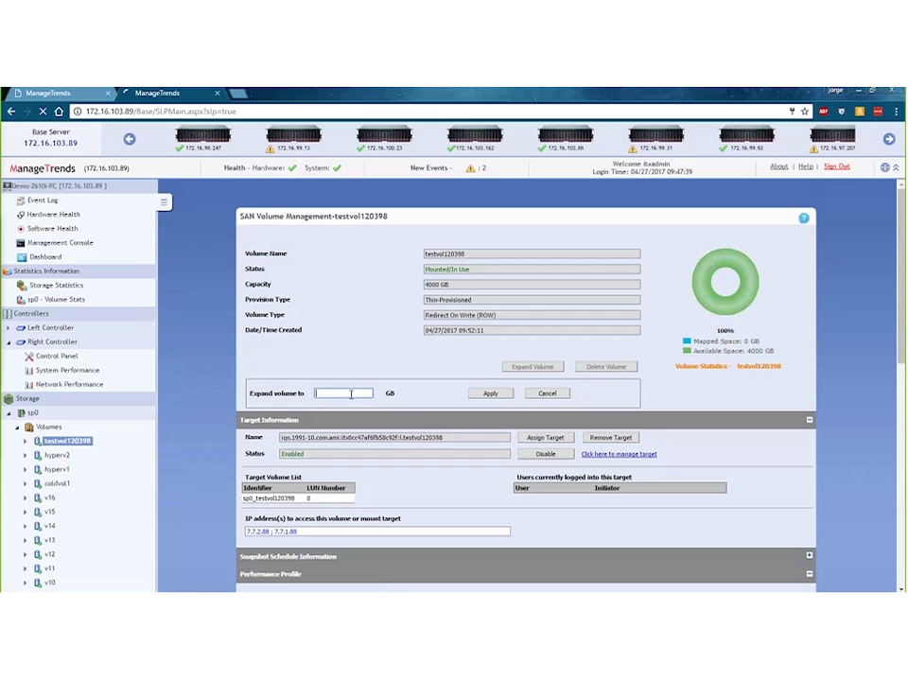
type("6000")
left_click(489, 394)
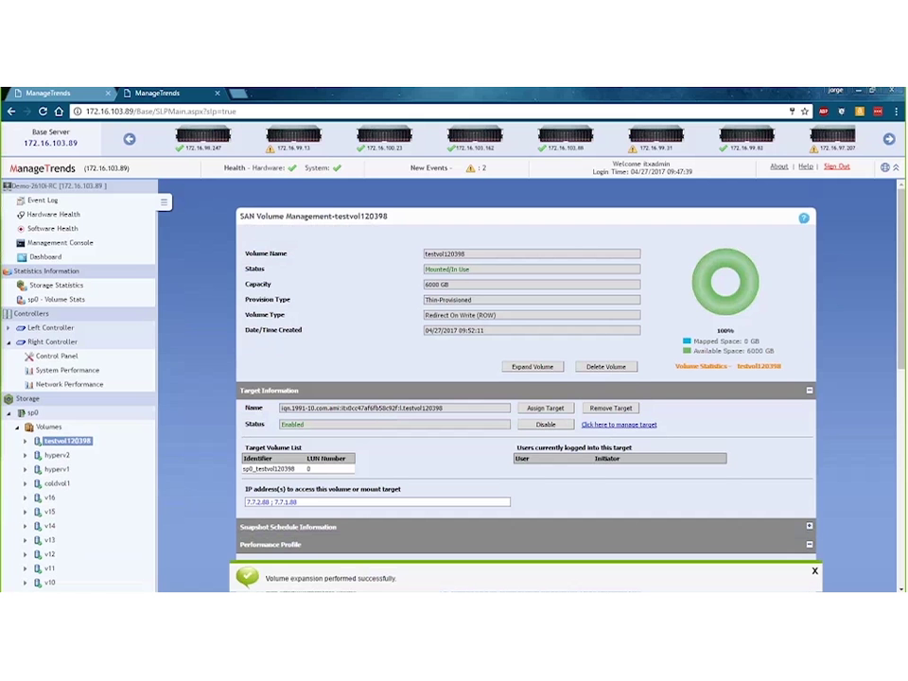
Update the tier residency profile of testvol120398 to High Activity/Performance Volume and dismiss the notifications.
scroll(523, 476, "down", 2)
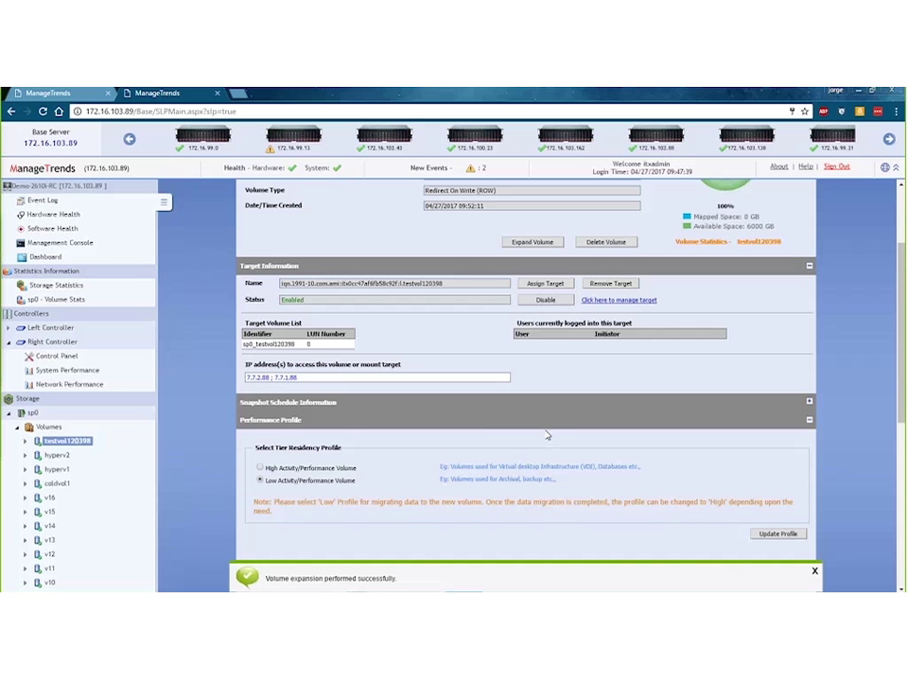
scroll(547, 435, "down", 5)
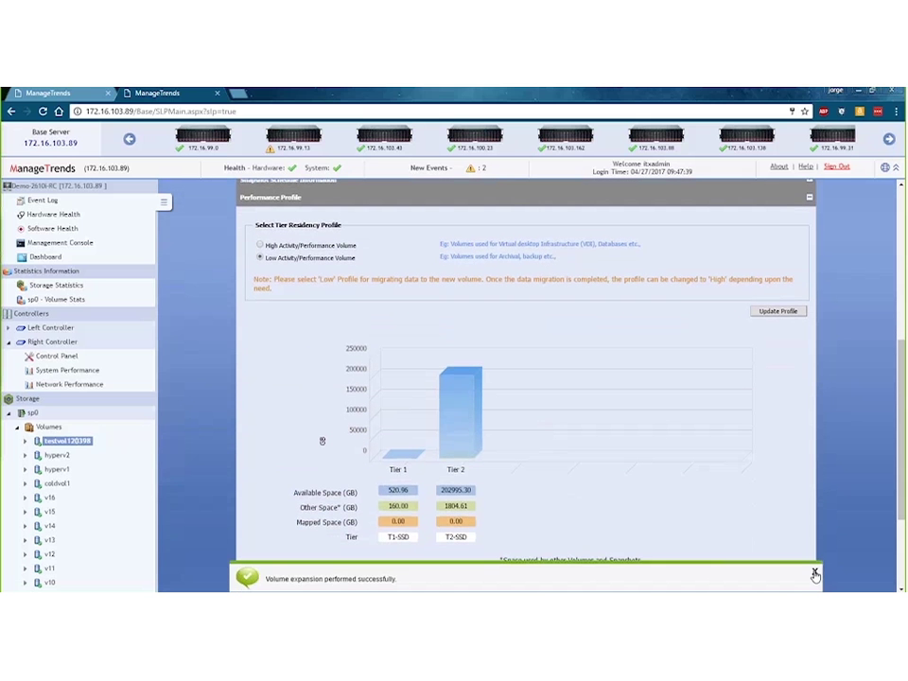
left_click(815, 574)
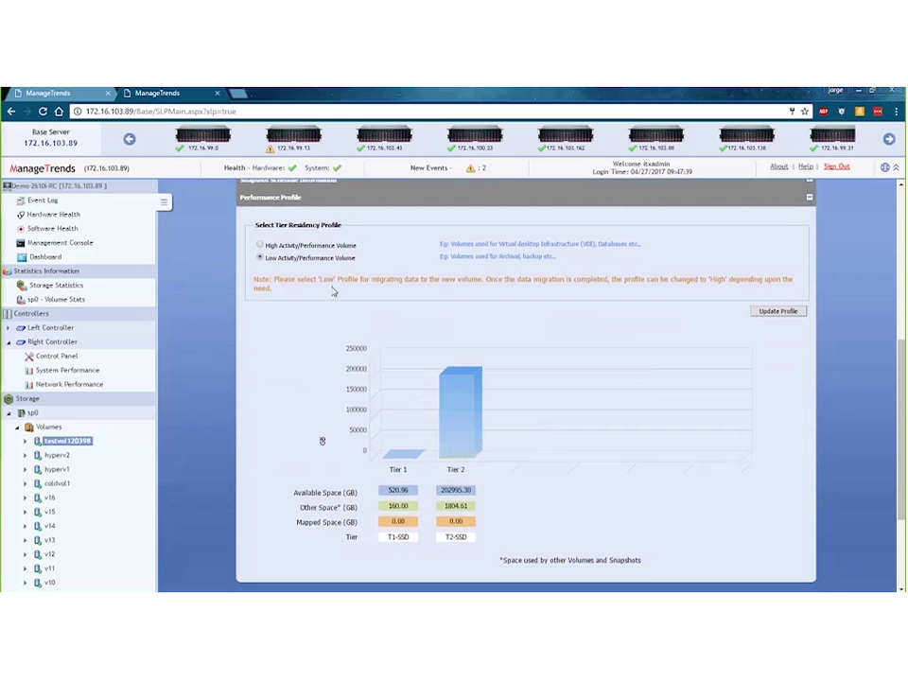
left_click(260, 245)
left_click(766, 312)
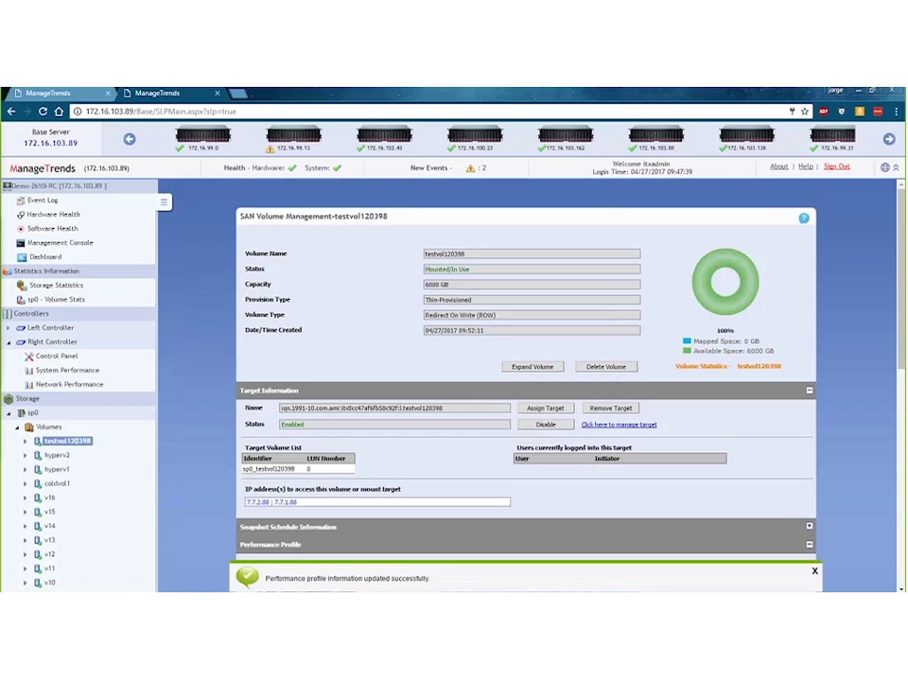
left_click(814, 570)
Expand the Snapshot Schedule Information section of testvol120398.
scroll(843, 525, "down", 2)
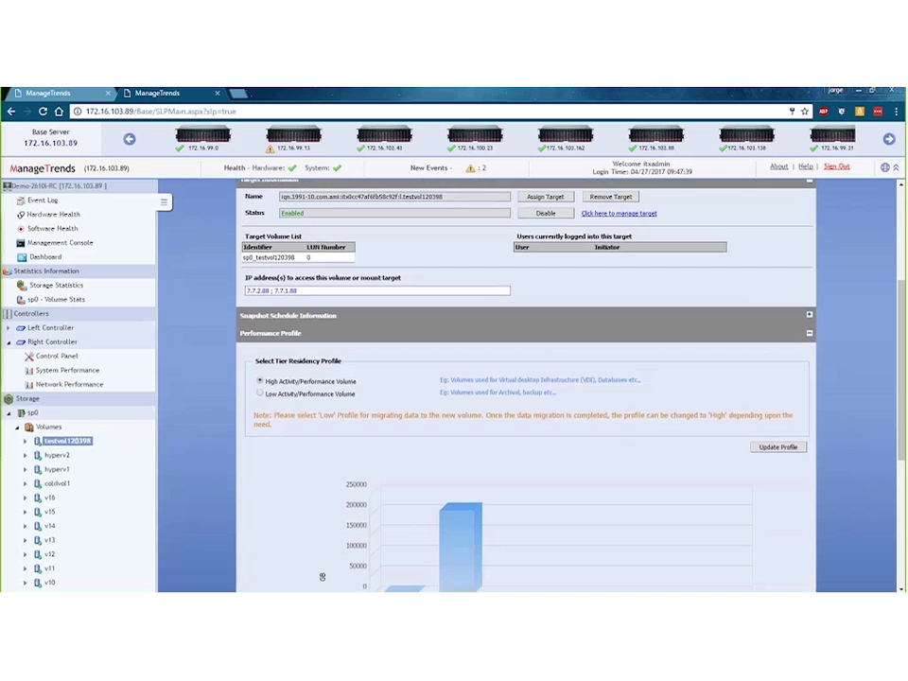
left_click(809, 316)
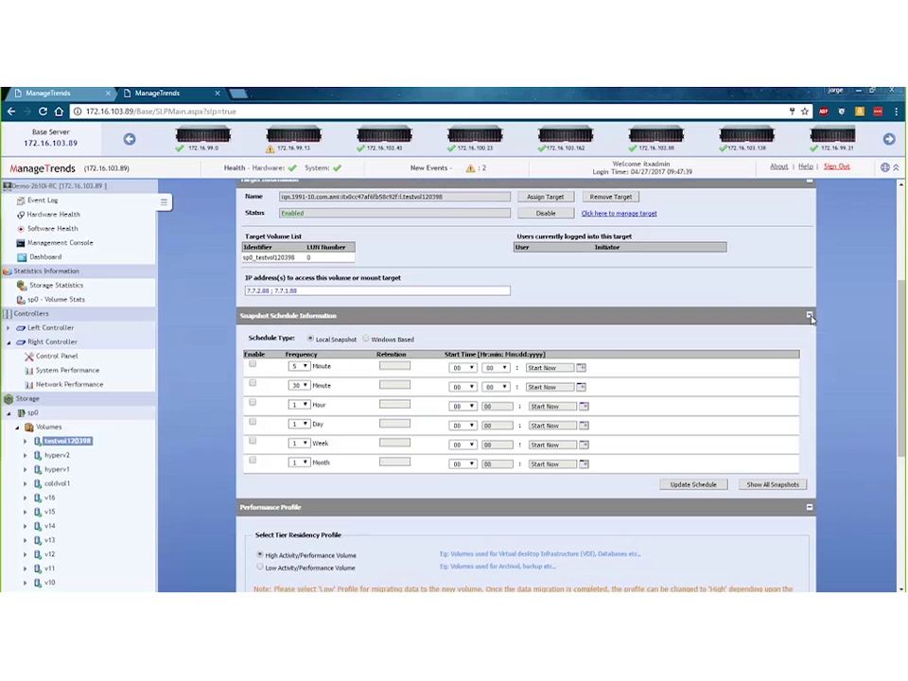